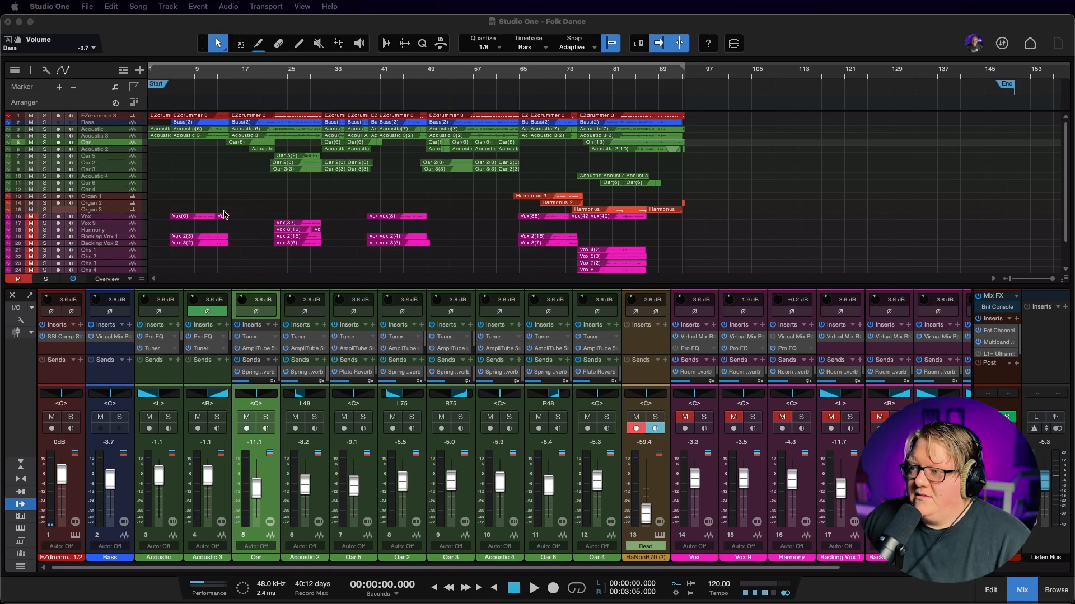
- Play the song from the start with the vocal tracks muted and stop playback
{"action": "left_click", "coordinate": [361, 193]}
{"action": "key", "text": "space"}
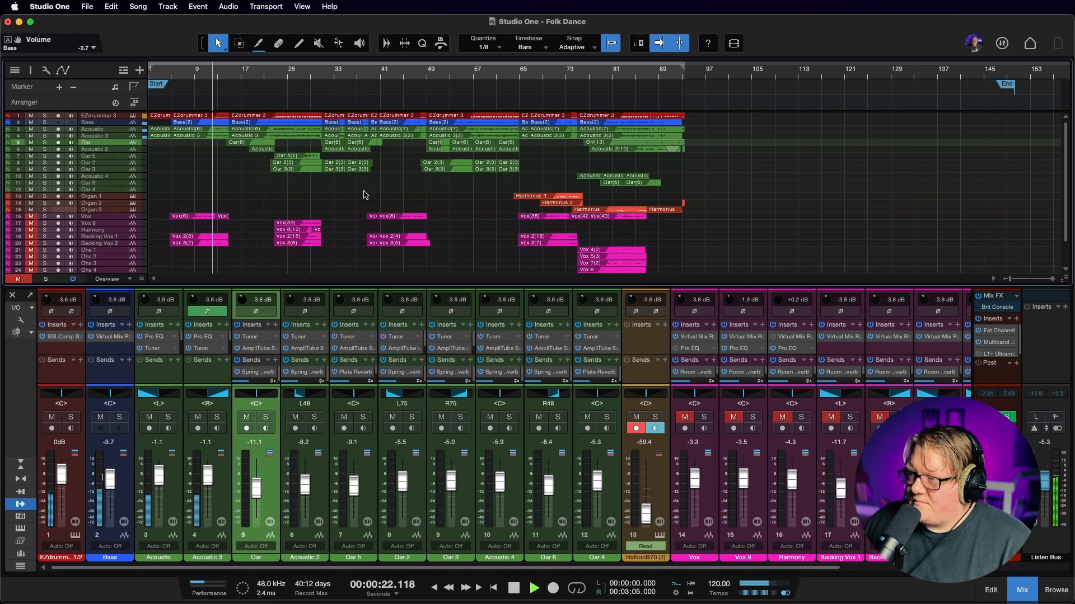
{"action": "key", "text": "space"}
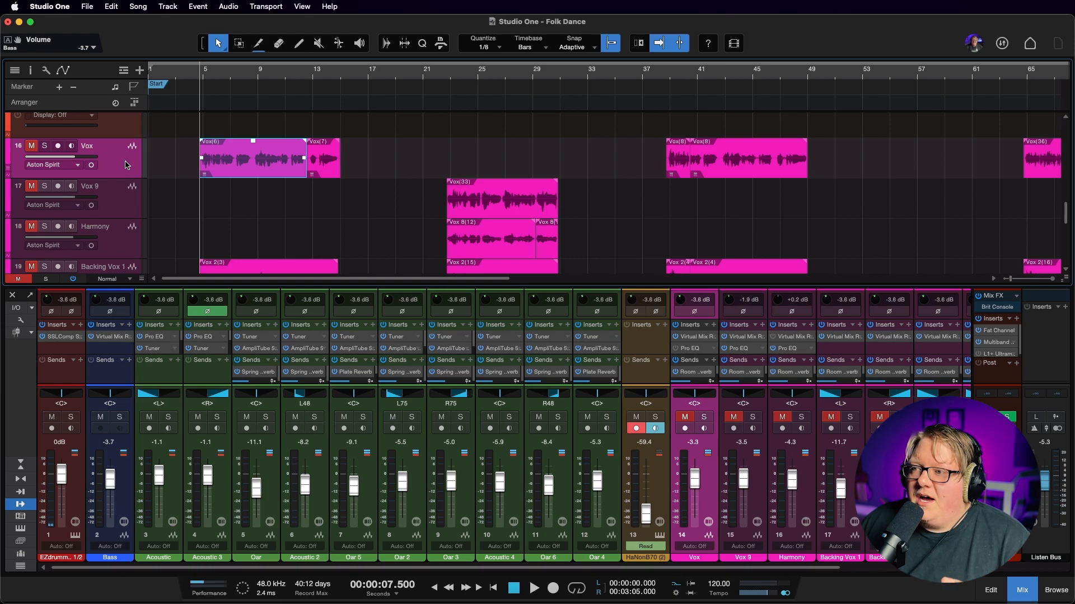
- Solo the Vox track and play its first clip with the Virtual Mix Rack insert bypassed
{"action": "left_click", "coordinate": [349, 166]}
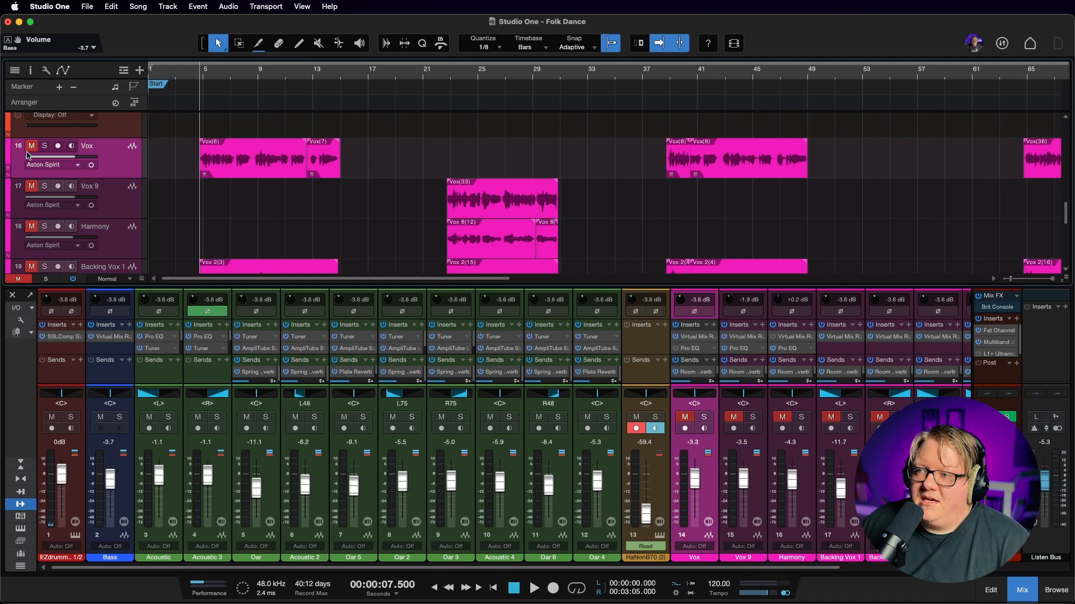
{"action": "left_click", "coordinate": [44, 146]}
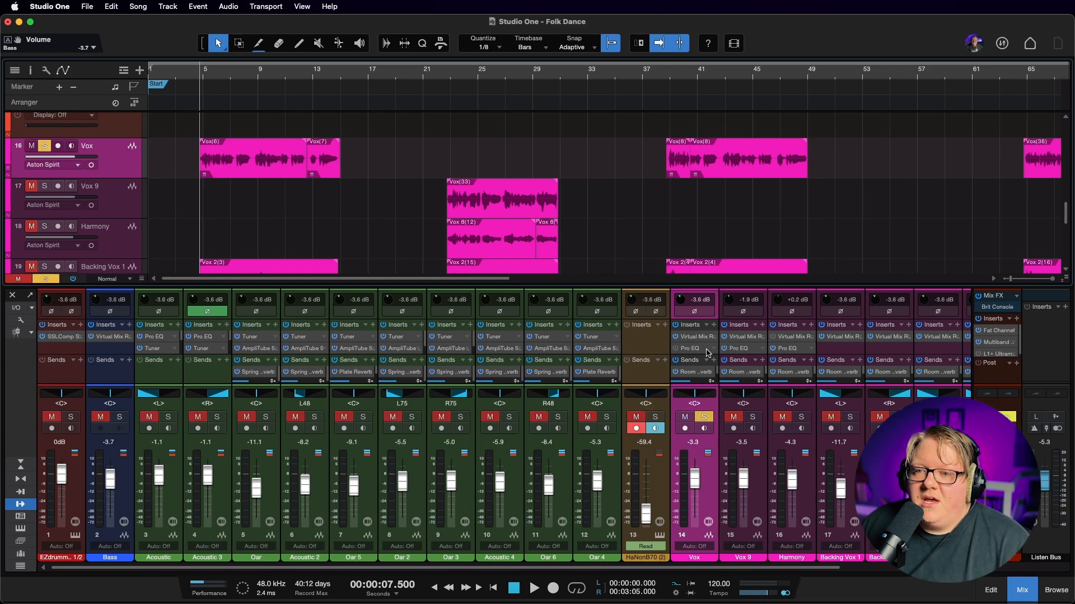
{"action": "left_click", "coordinate": [675, 336]}
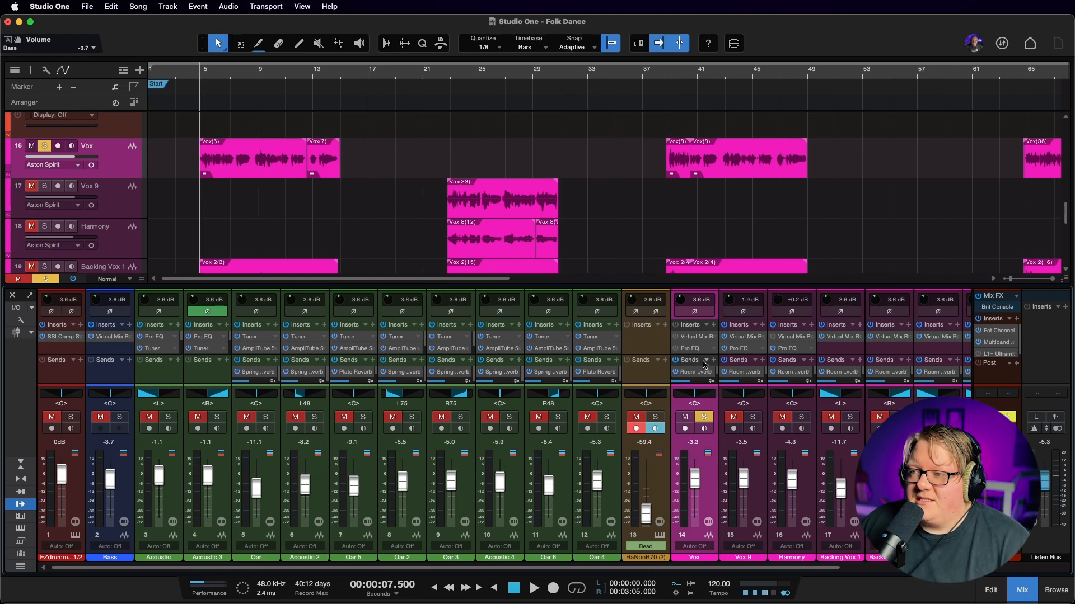
{"action": "key", "text": "space"}
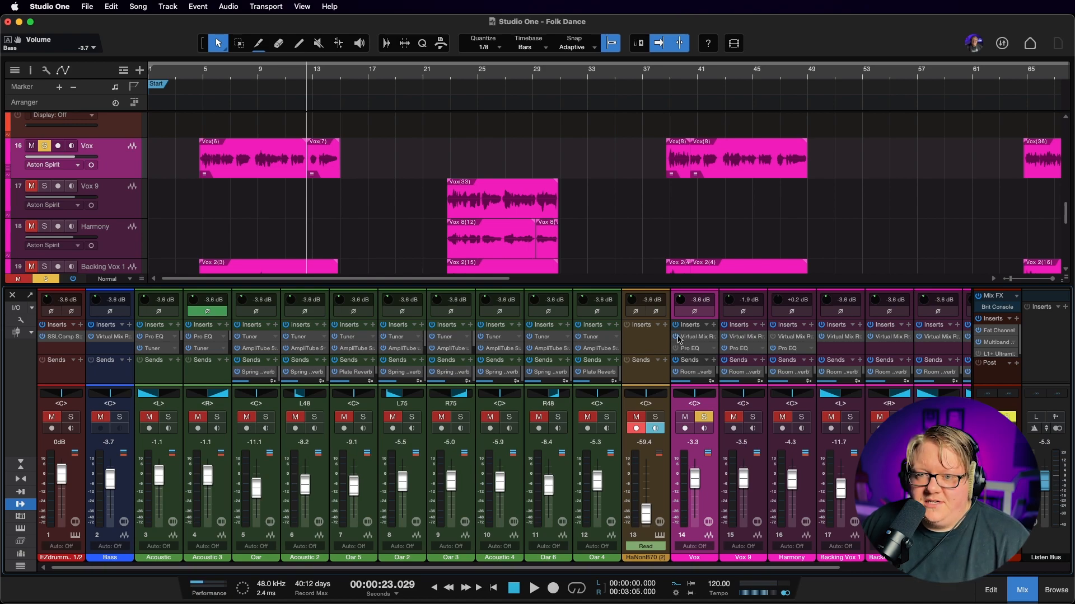
- Open the Vox channel's Virtual Mix Rack, play the vocal through it from the first Vox clip, and close the plug-in
{"action": "left_click", "coordinate": [700, 336]}
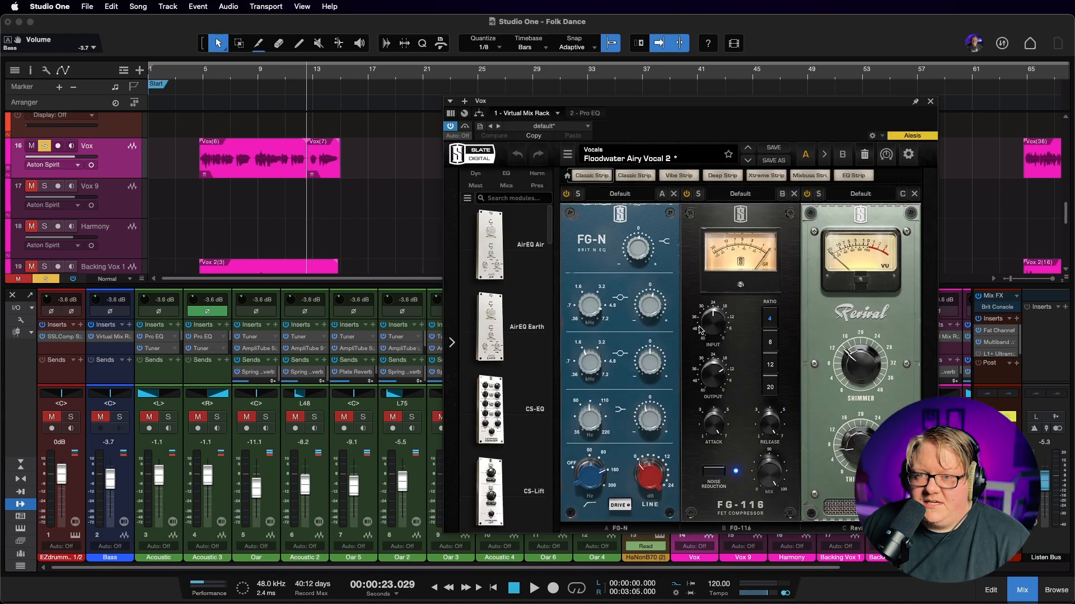
{"action": "left_click_drag", "start_coordinate": [696, 108], "coordinate": [698, 100]}
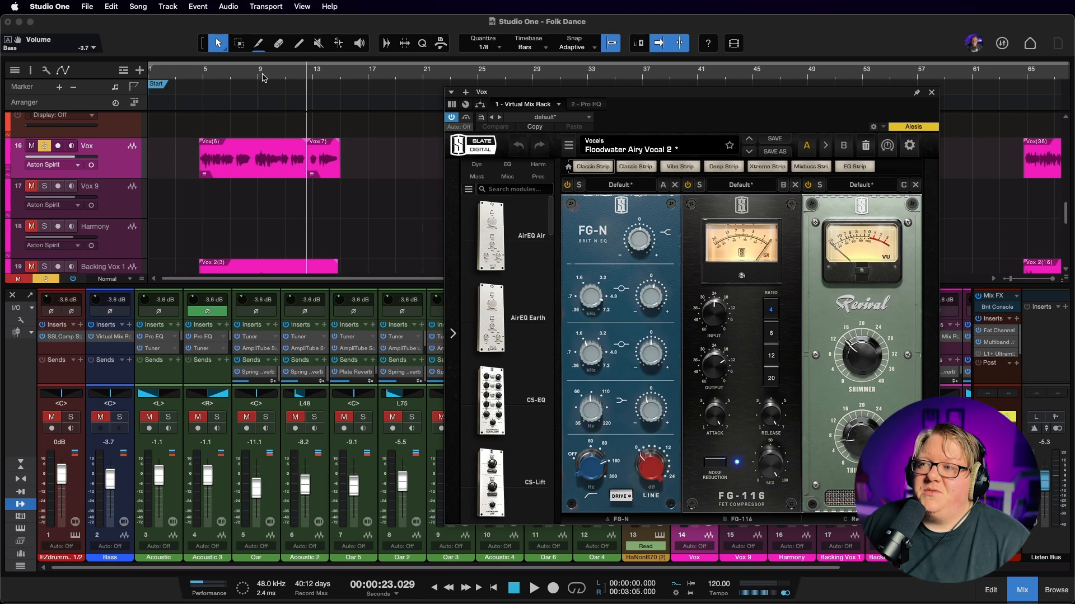
{"action": "left_click", "coordinate": [197, 75]}
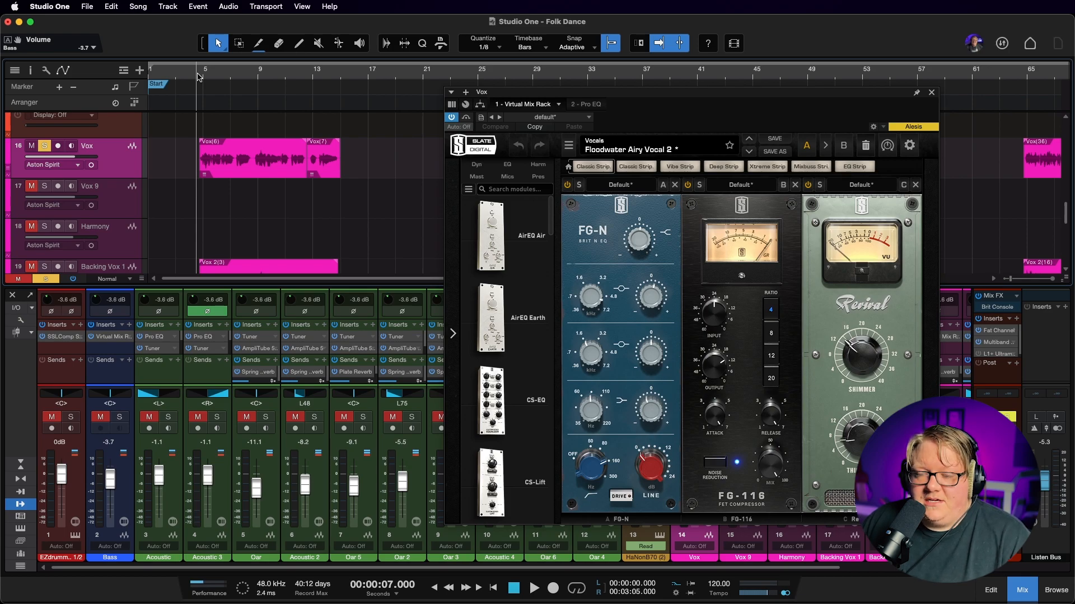
{"action": "key", "text": "space"}
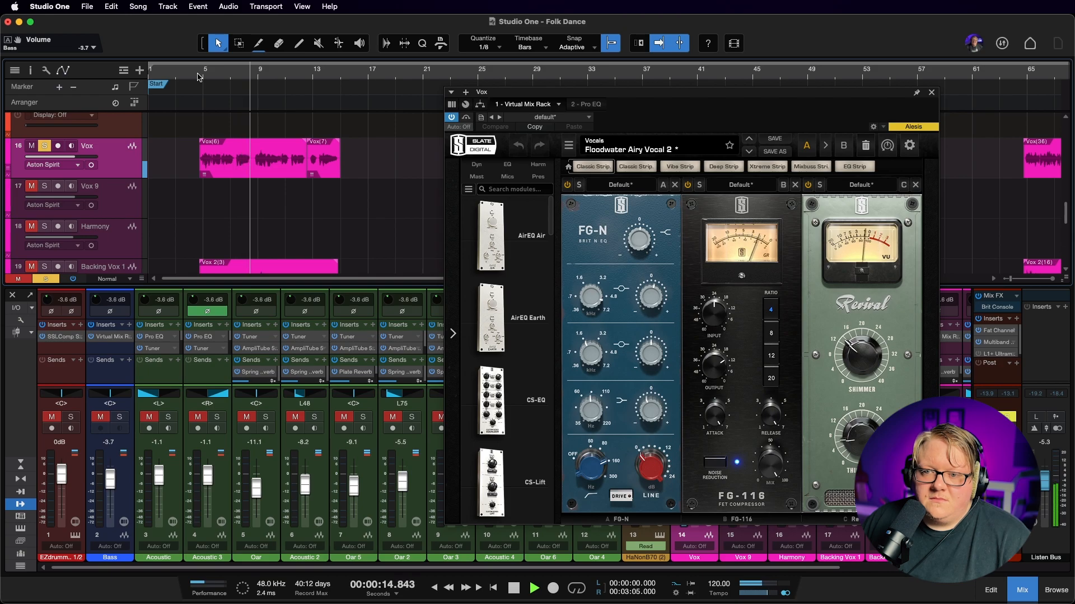
{"action": "key", "text": "space"}
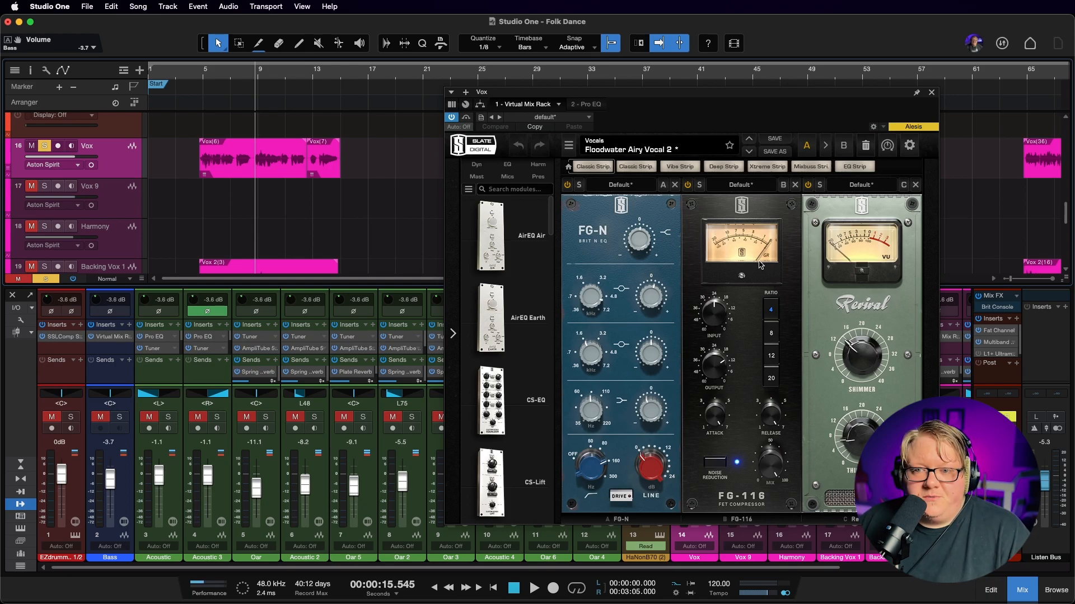
{"action": "left_click", "coordinate": [931, 92]}
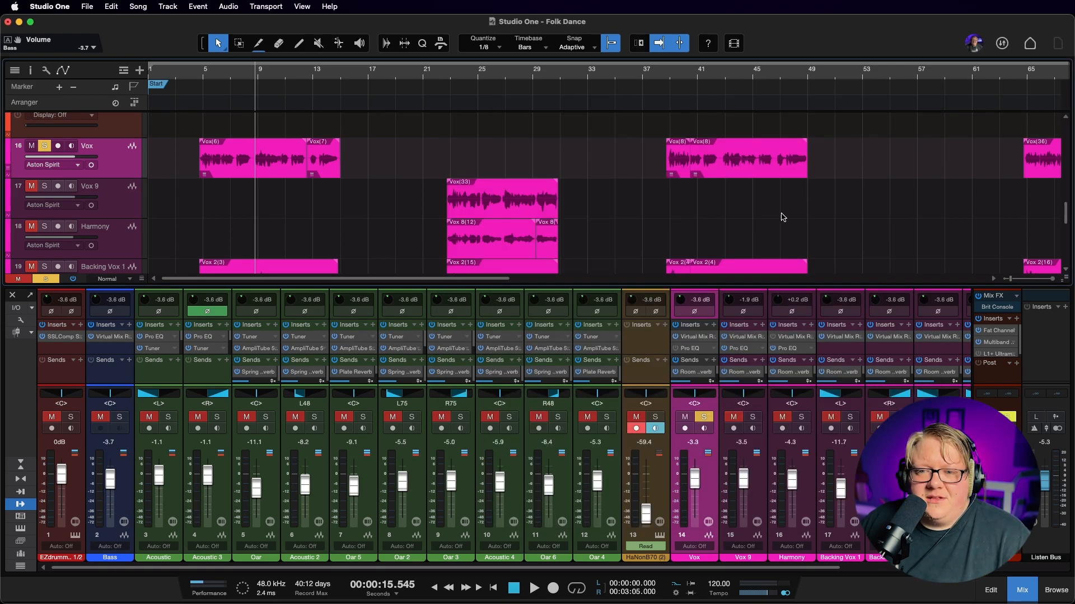
{"action": "left_click", "coordinate": [694, 336]}
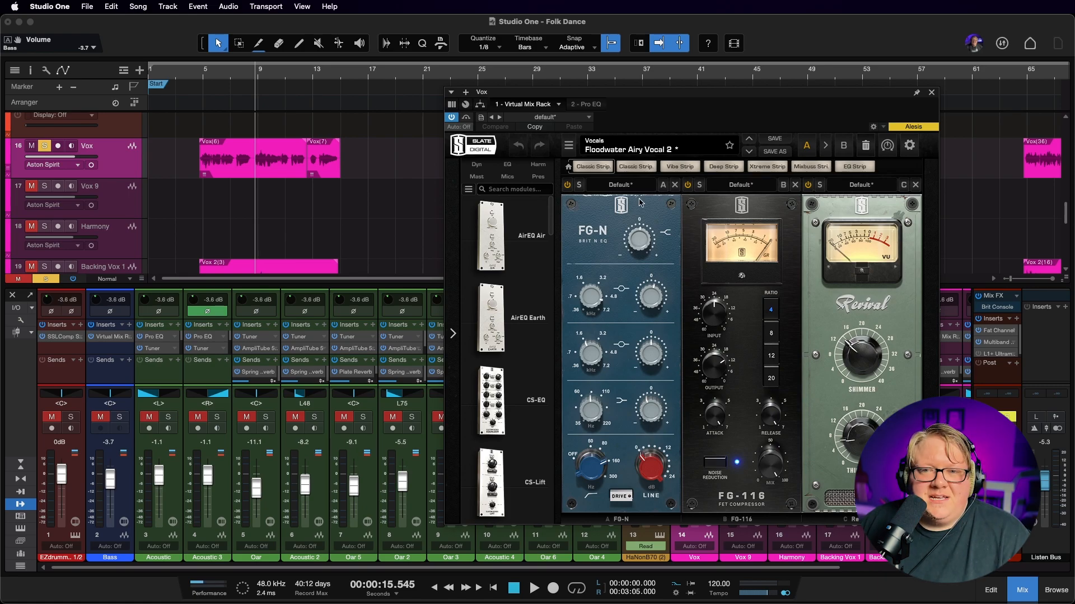
{"action": "left_click", "coordinate": [932, 93]}
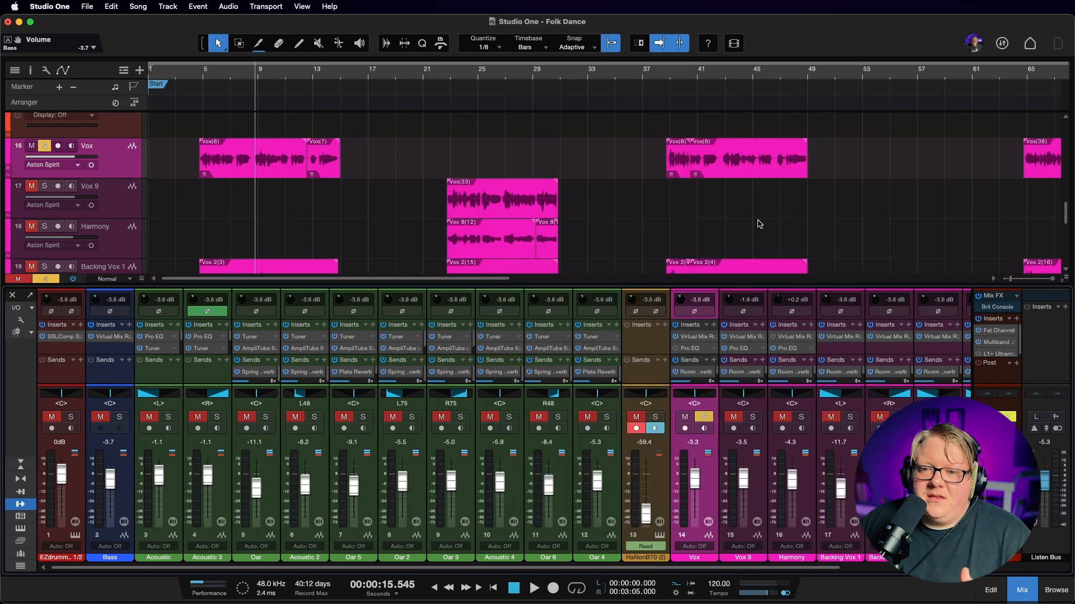
- Open the Vox channel's Pro EQ, bring its whole window into view and switch the EQ on
{"action": "left_click", "coordinate": [688, 349]}
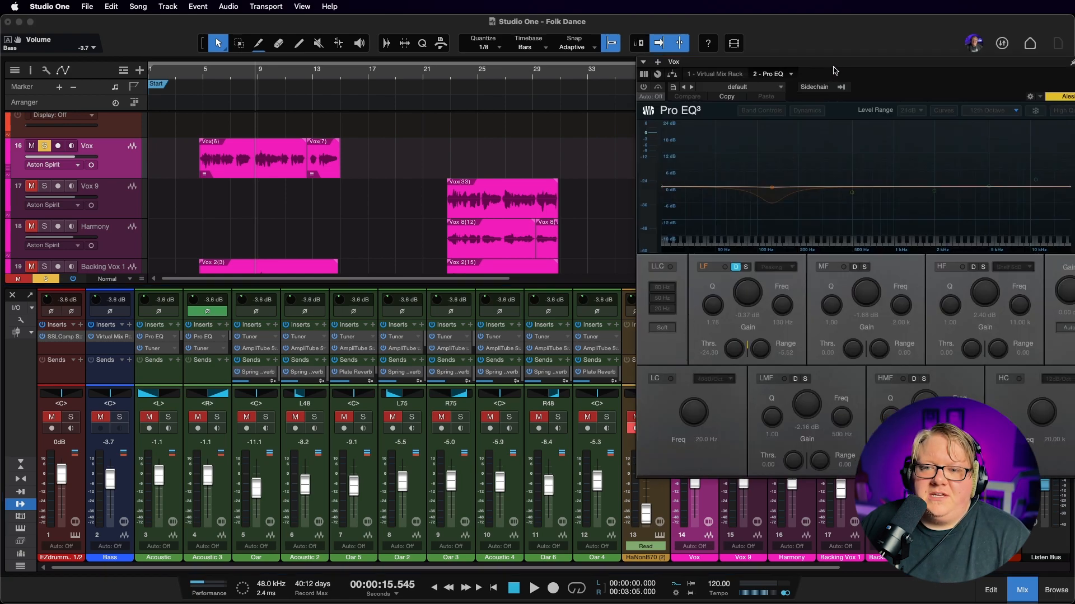
{"action": "left_click_drag", "start_coordinate": [840, 77], "coordinate": [624, 130]}
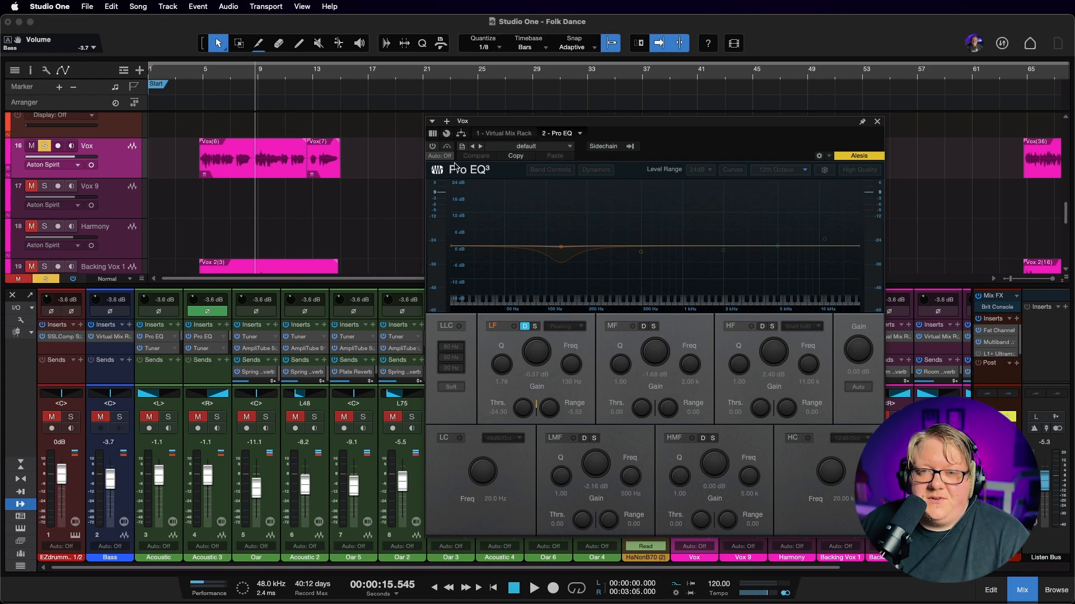
{"action": "left_click", "coordinate": [432, 146]}
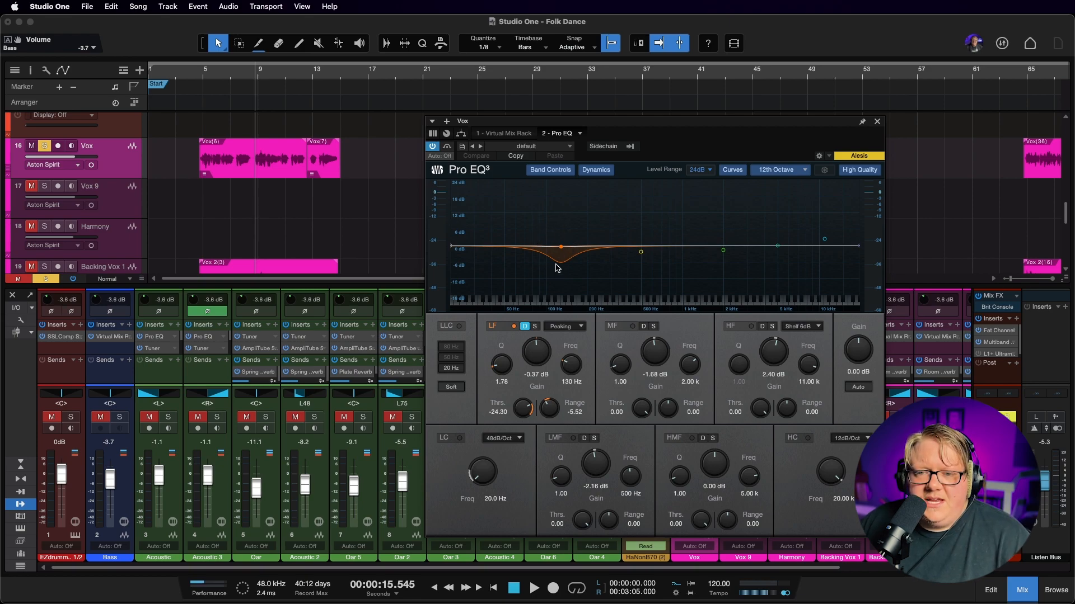
{"action": "left_click", "coordinate": [432, 146]}
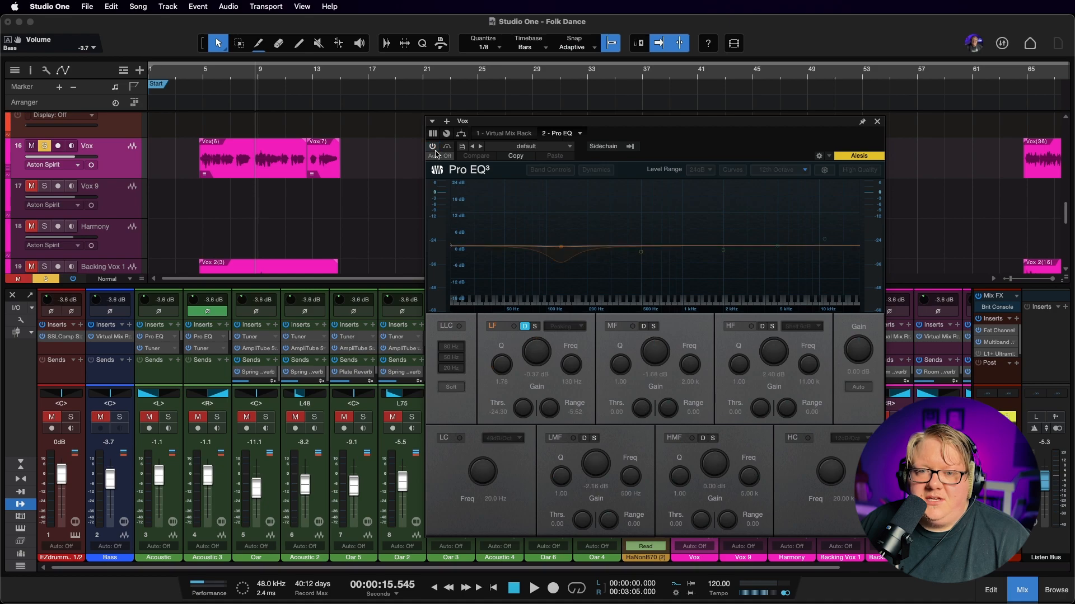
{"action": "left_click", "coordinate": [432, 146]}
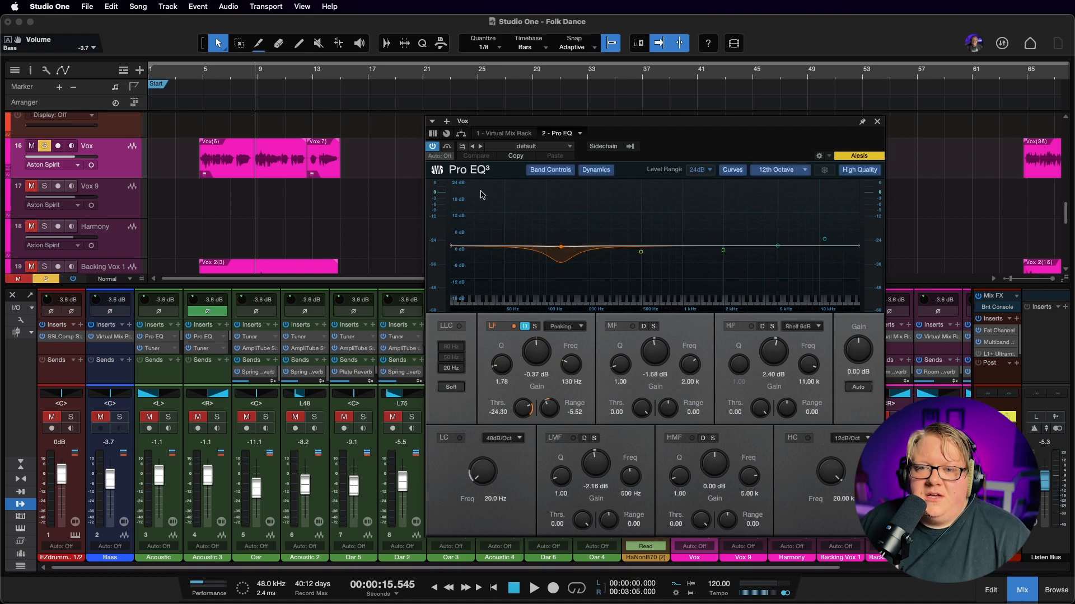
- Turn off the Pro EQ's LF band and play the soloed vocal from the first Vox clip without it
{"action": "left_click", "coordinate": [495, 328]}
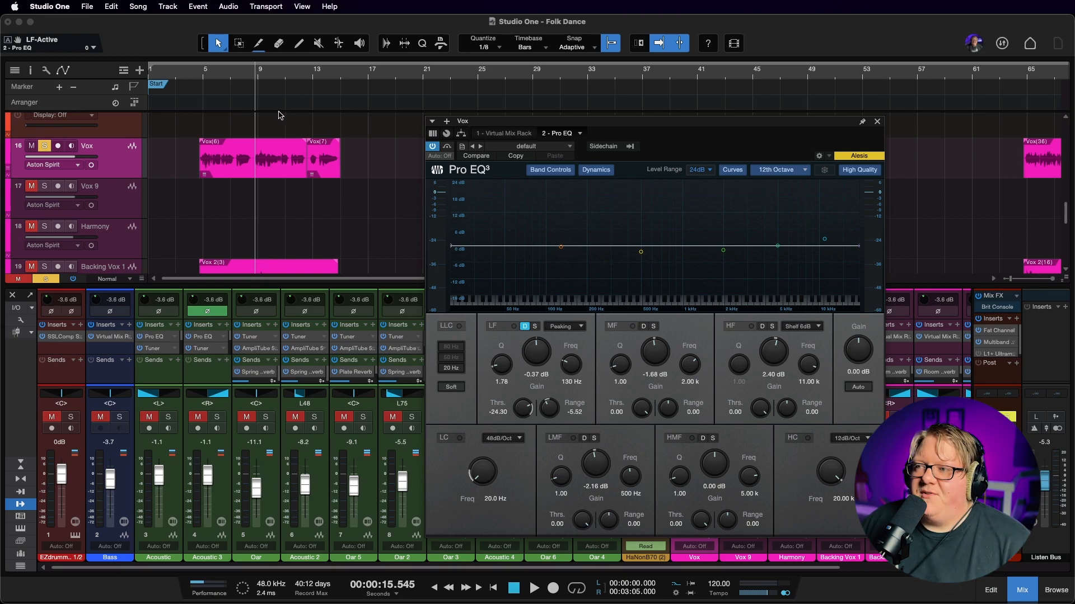
{"action": "left_click", "coordinate": [205, 79]}
{"action": "key", "text": "space"}
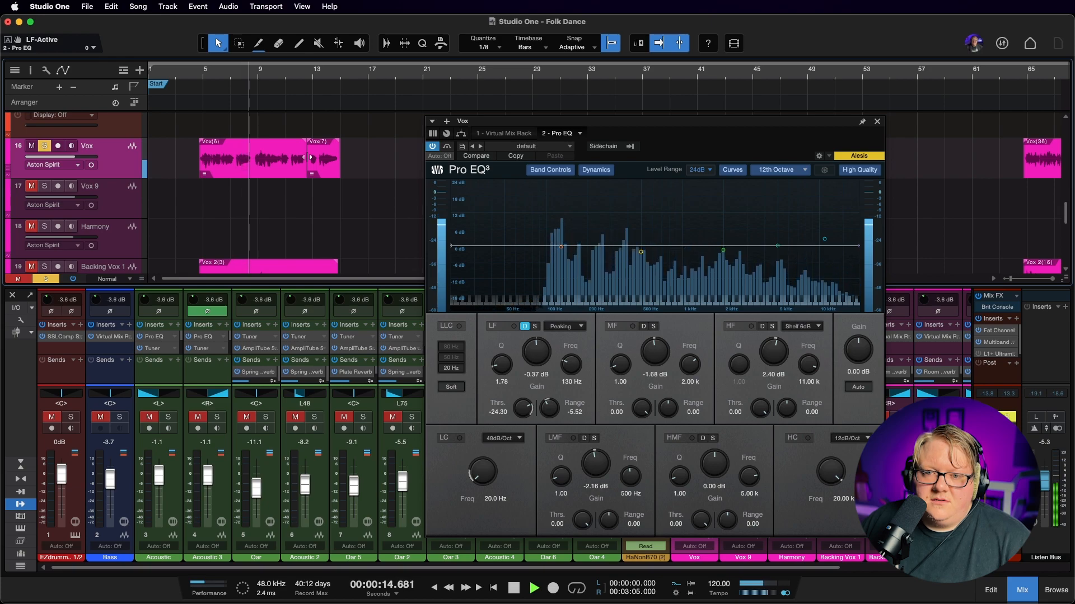
{"action": "key", "text": "space"}
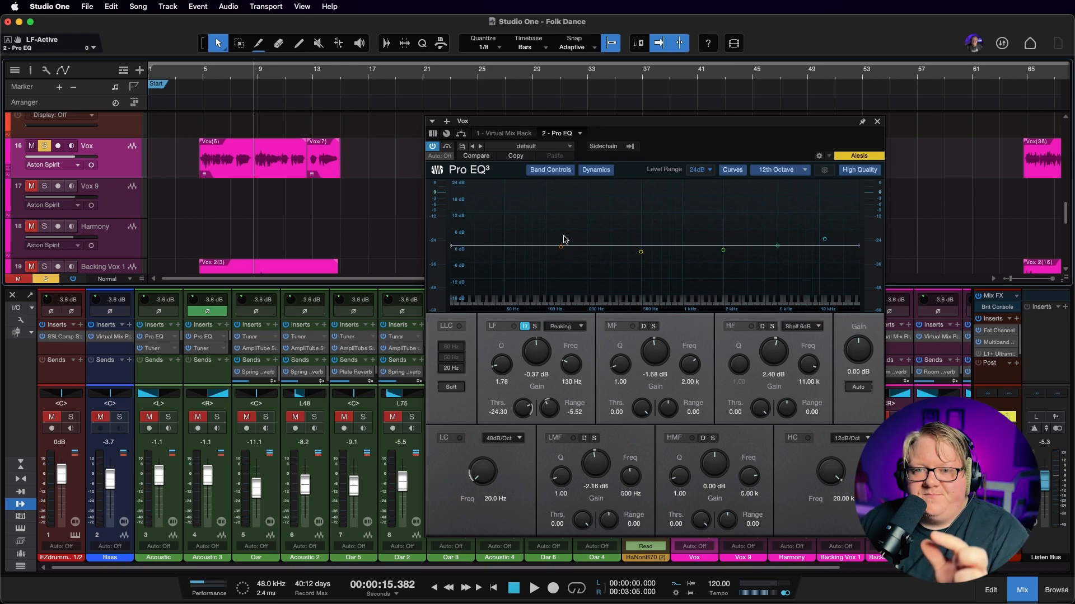
- Reactivate the Pro EQ's LF band and solo it briefly to isolate its frequency range
{"action": "left_click", "coordinate": [514, 326]}
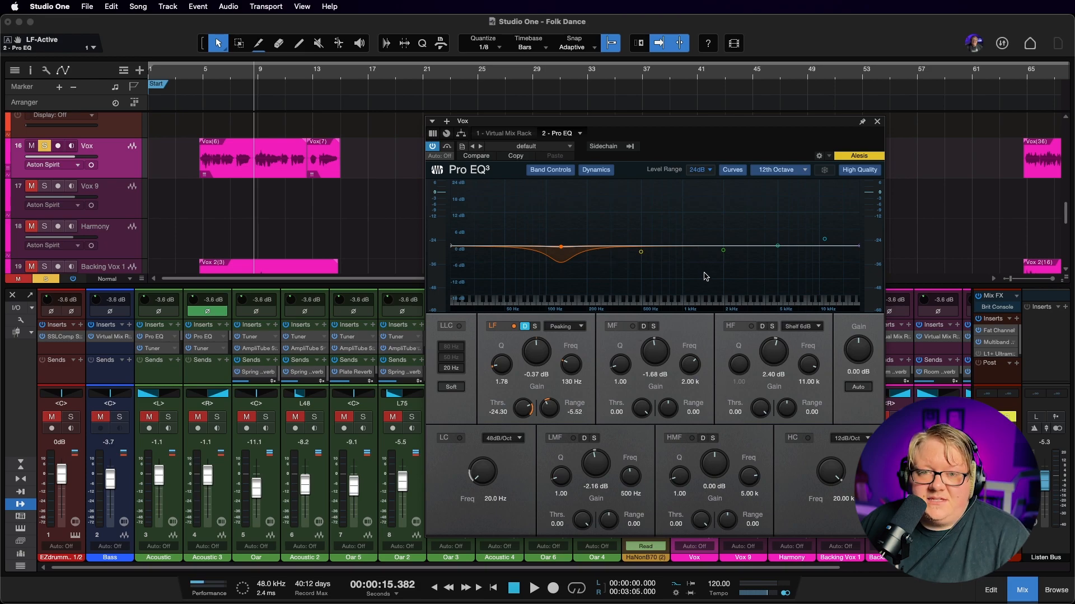
{"action": "left_click", "coordinate": [535, 327]}
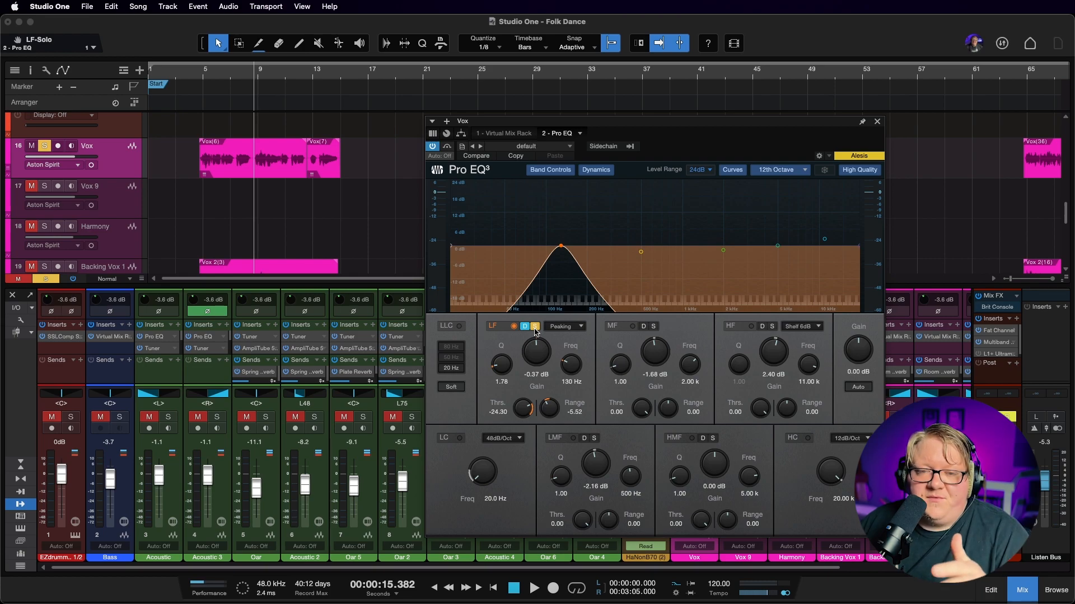
{"action": "left_click", "coordinate": [535, 326]}
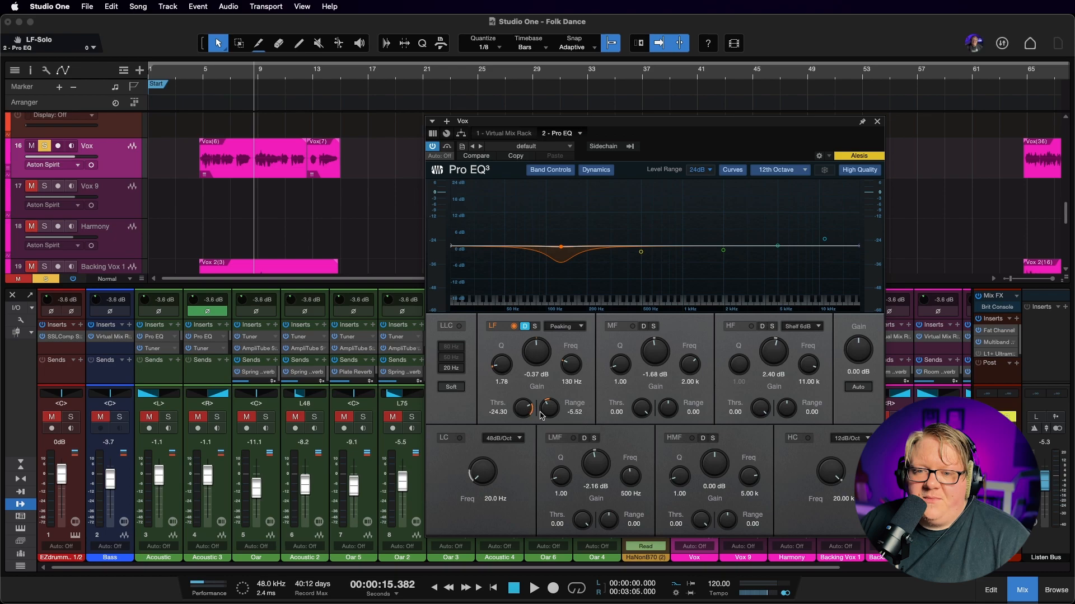
- Set the LF band's dynamic threshold to -26.10 and its range to -5.76, trying a range of about -15 along the way
{"action": "left_click_drag", "start_coordinate": [549, 409], "coordinate": [550, 438]}
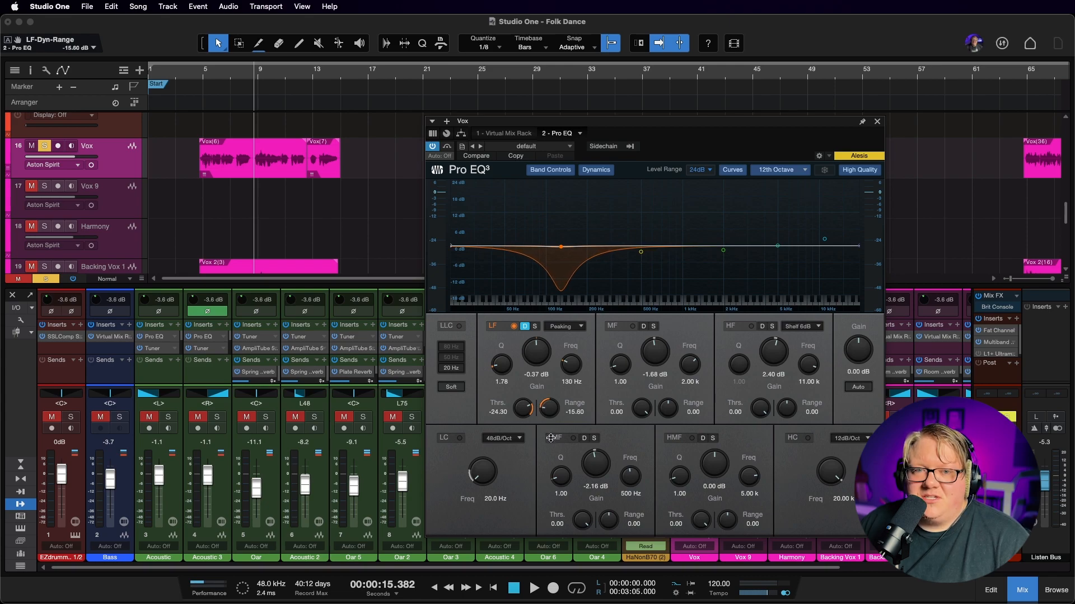
{"action": "left_click_drag", "start_coordinate": [551, 438], "coordinate": [550, 438]}
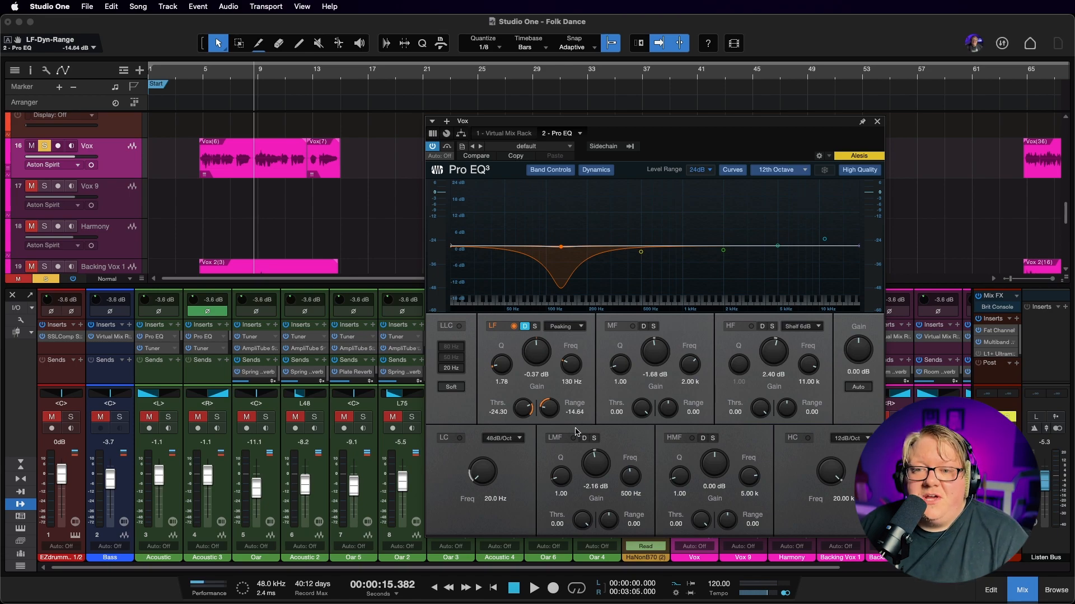
{"action": "mouse_move", "coordinate": [523, 409]}
{"action": "left_mouse_down"}
{"action": "mouse_move", "coordinate": [521, 425]}
{"action": "mouse_move", "coordinate": [520, 412]}
{"action": "left_mouse_up"}
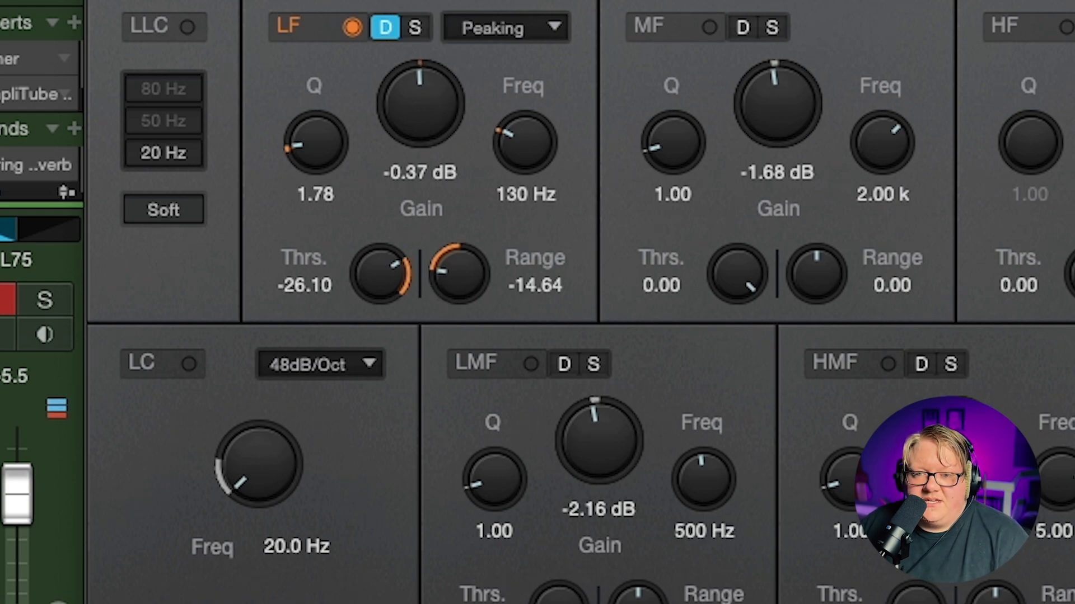
{"action": "left_click_drag", "start_coordinate": [465, 267], "coordinate": [444, 216]}
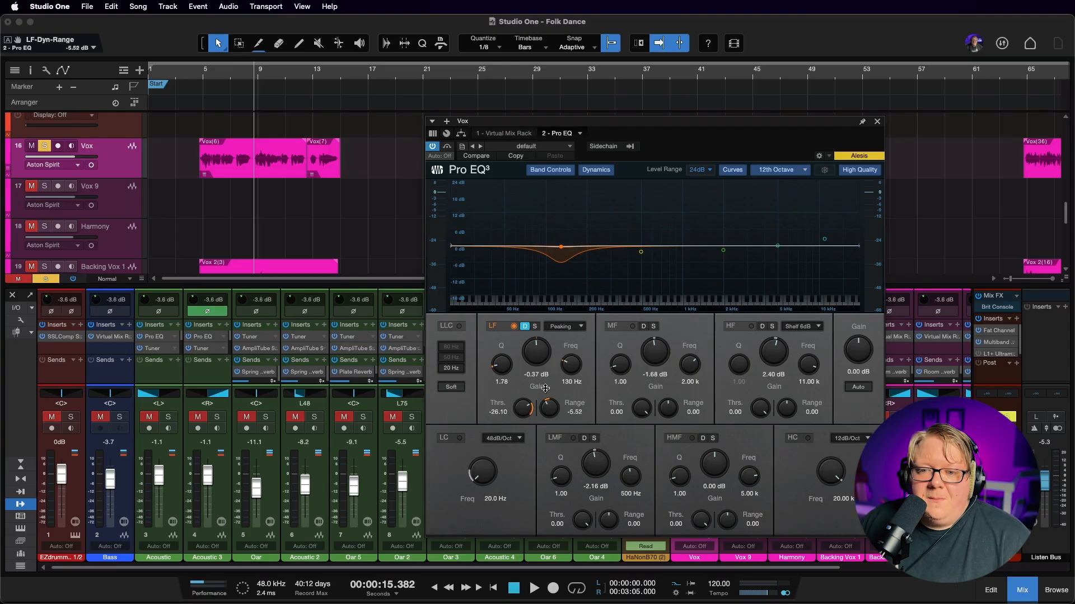
{"action": "left_click_drag", "start_coordinate": [545, 388], "coordinate": [545, 389]}
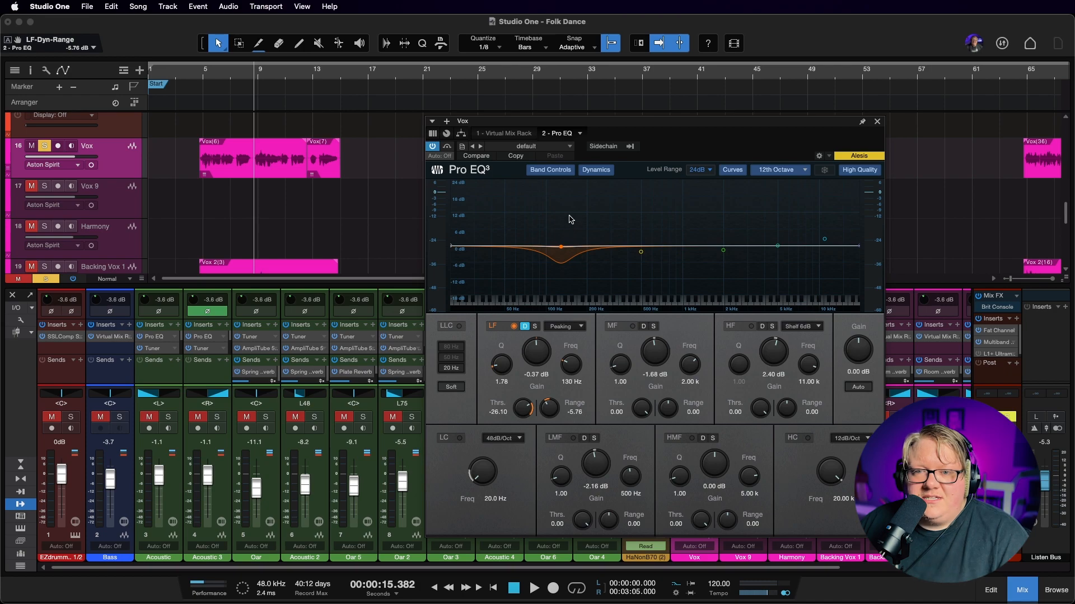
- Check the Virtual Mix Rack, return to Pro EQ, and play the vocal from the first Vox clip with the dynamic LF band active
{"action": "left_click", "coordinate": [506, 133]}
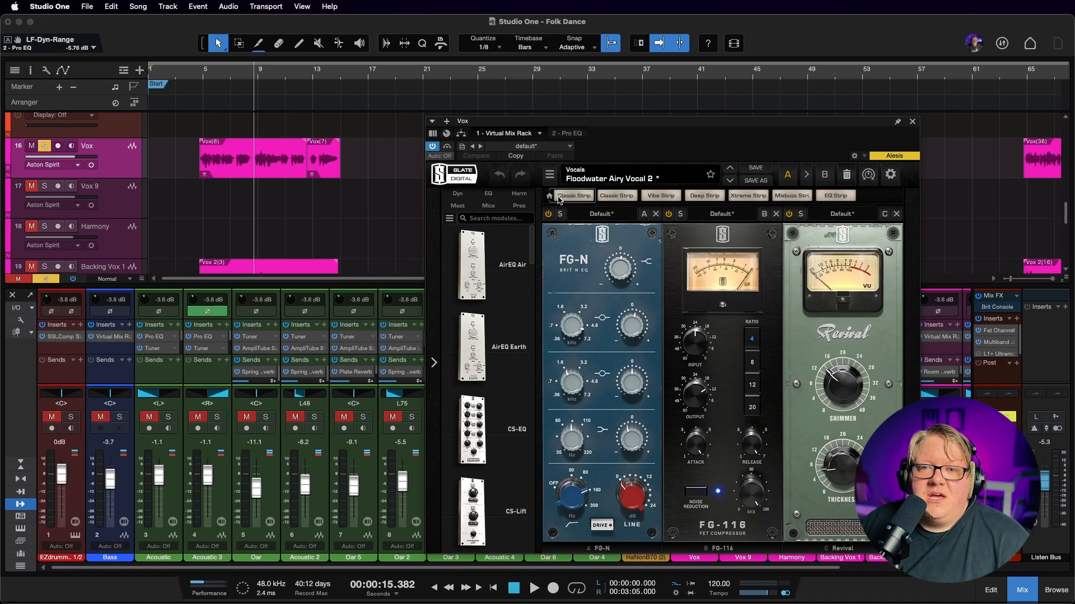
{"action": "left_click", "coordinate": [566, 135]}
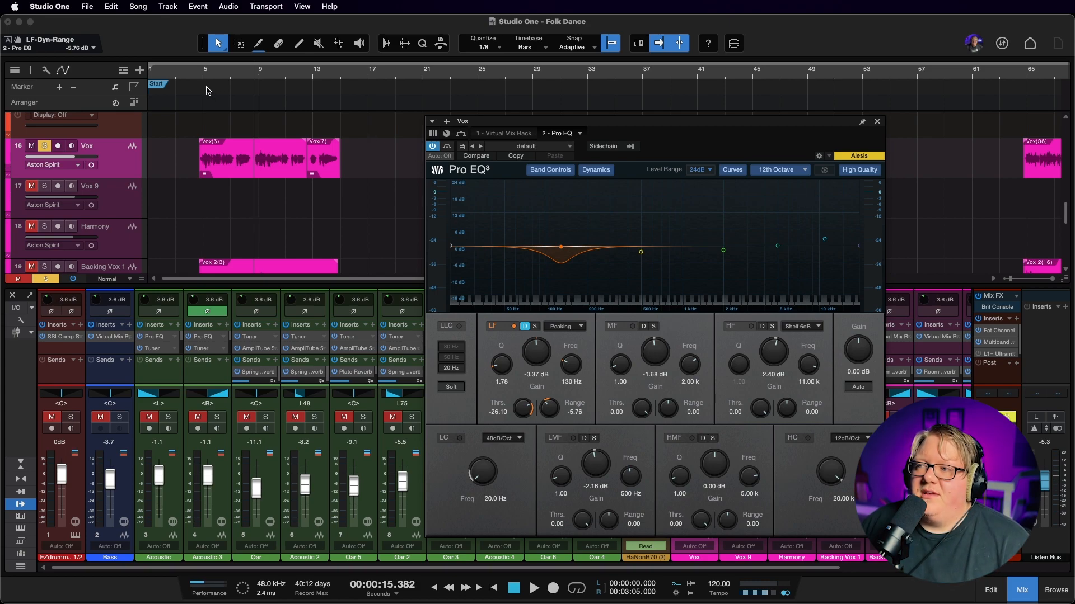
{"action": "left_click", "coordinate": [204, 80]}
{"action": "left_click", "coordinate": [200, 79]}
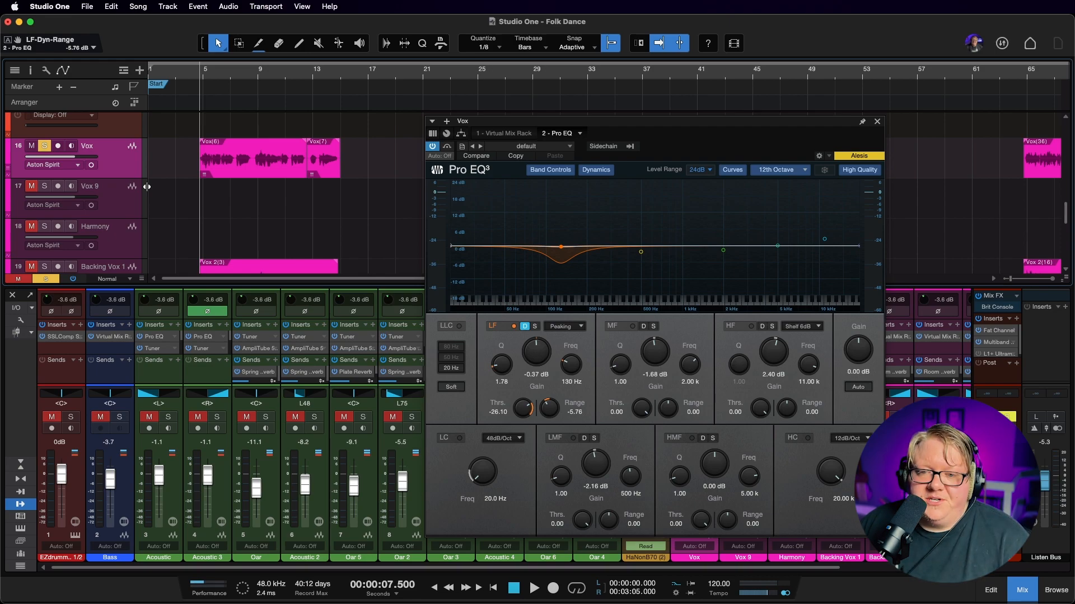
{"action": "key", "text": "space"}
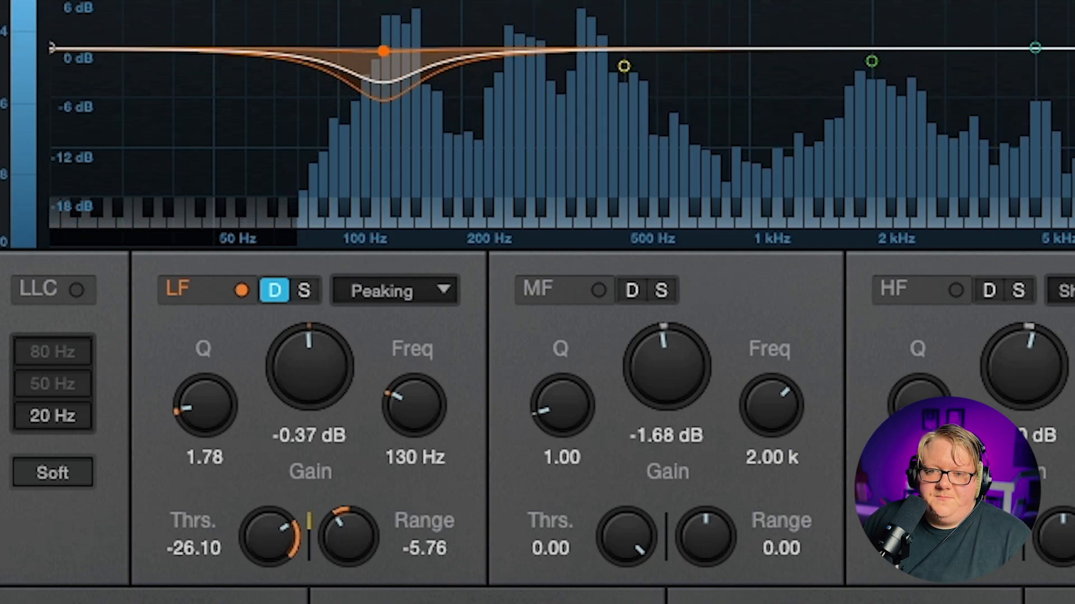
{"action": "key", "text": "space"}
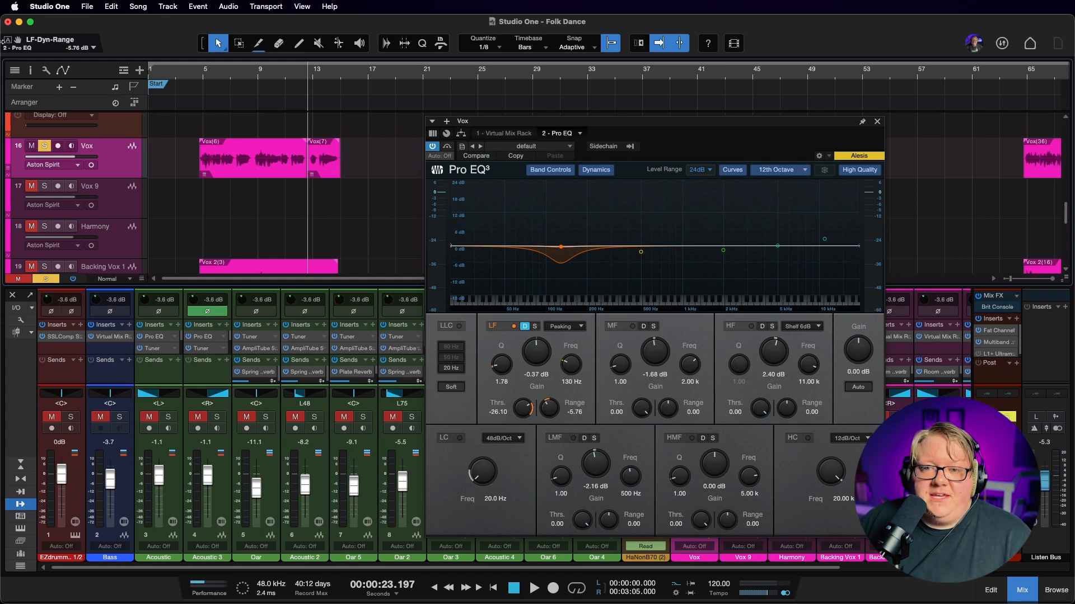
- Compare the vocal's Virtual Mix Rack chain with the Pro EQ's dynamic LF settings, ending on Pro EQ
{"action": "left_click", "coordinate": [505, 133]}
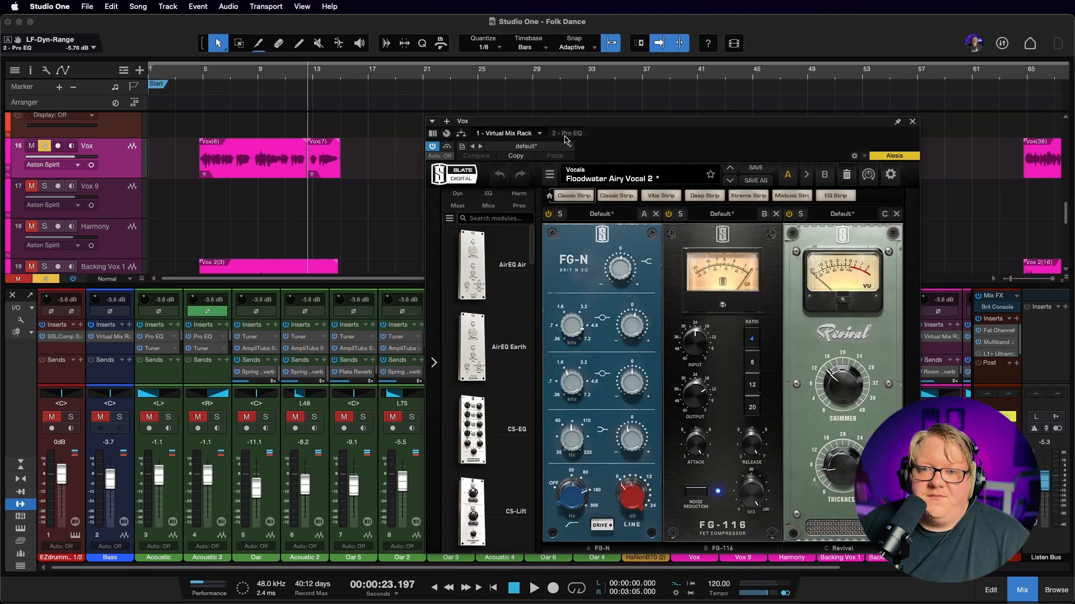
{"action": "left_click", "coordinate": [566, 134]}
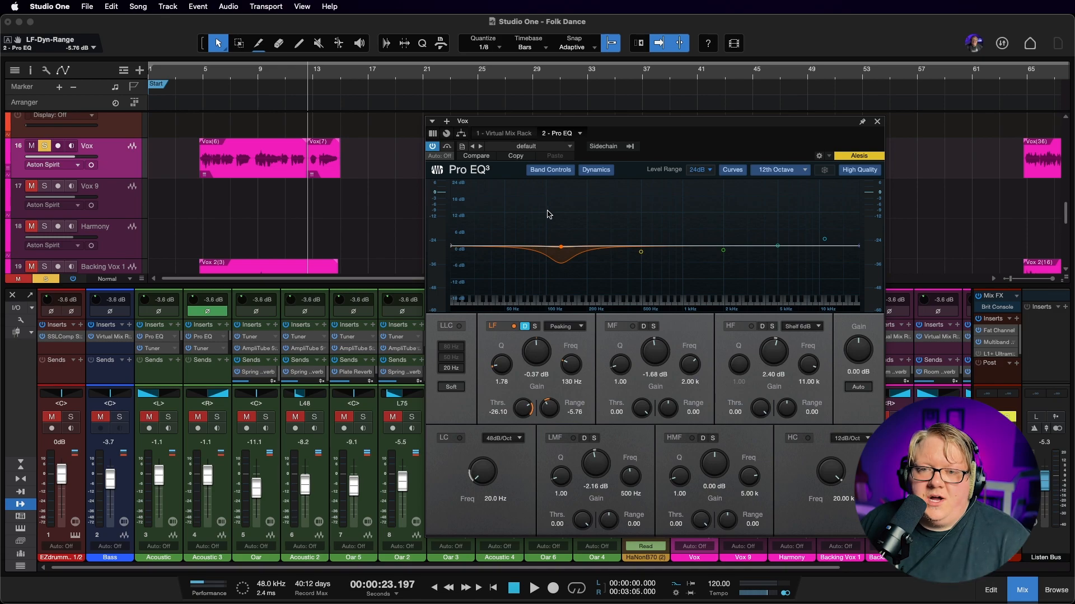
{"action": "left_click", "coordinate": [508, 136]}
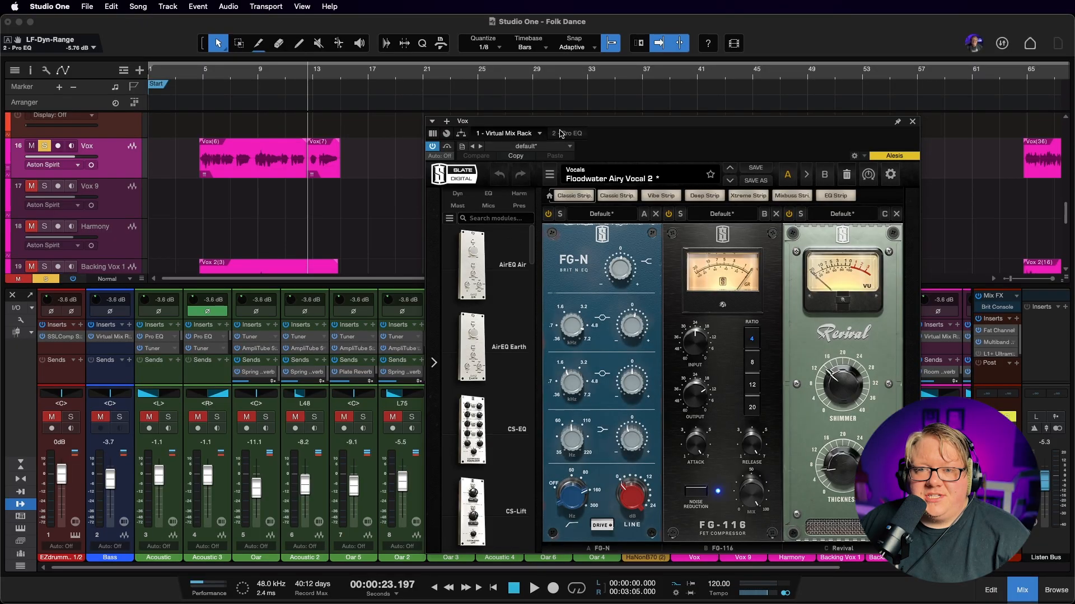
{"action": "left_click", "coordinate": [560, 134]}
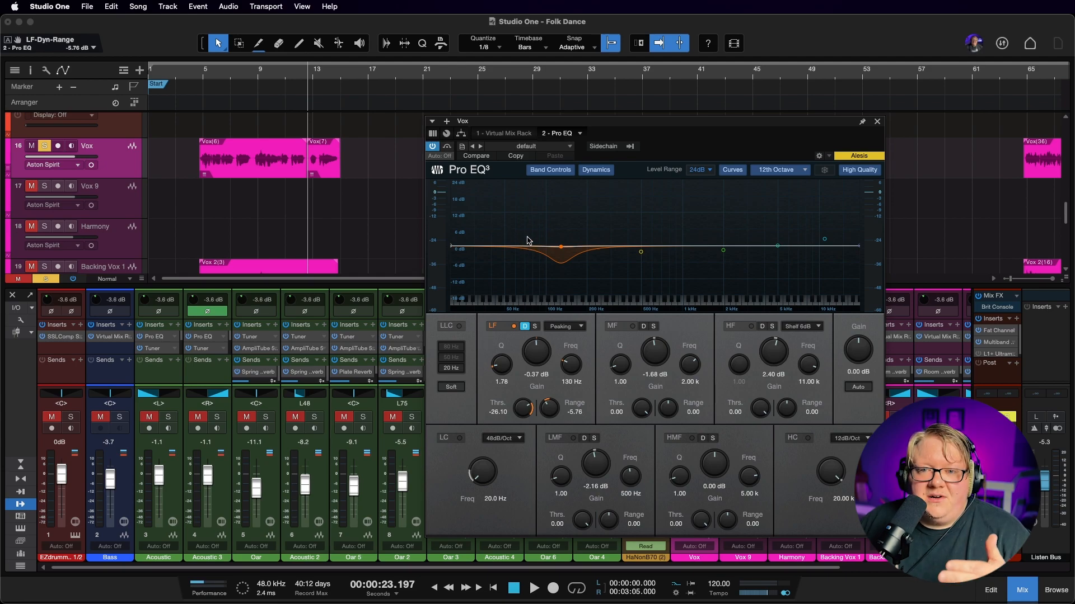
{"action": "left_click", "coordinate": [520, 134]}
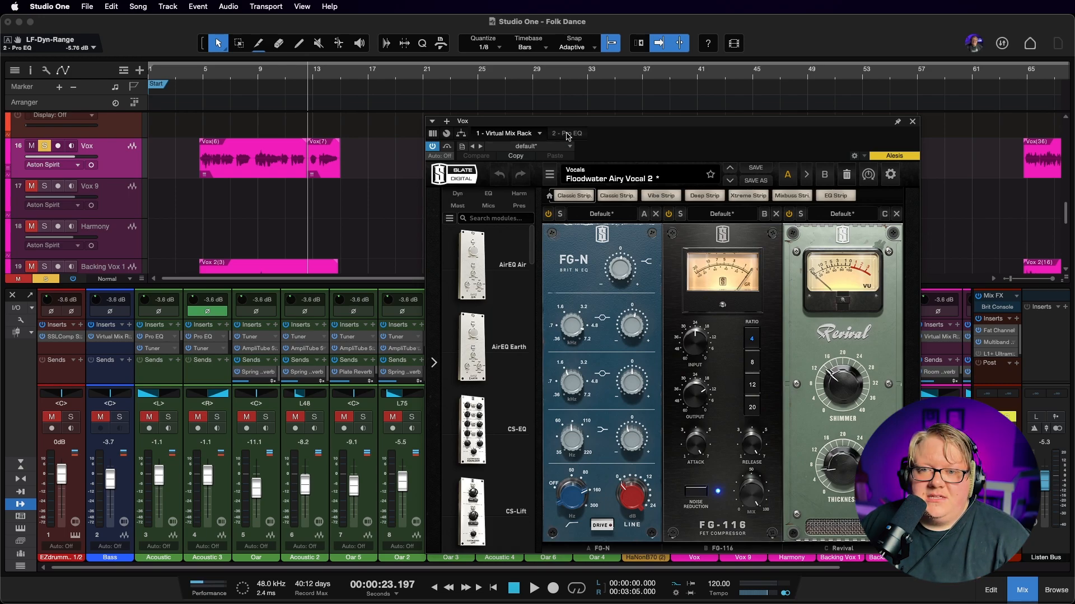
{"action": "left_click", "coordinate": [568, 134]}
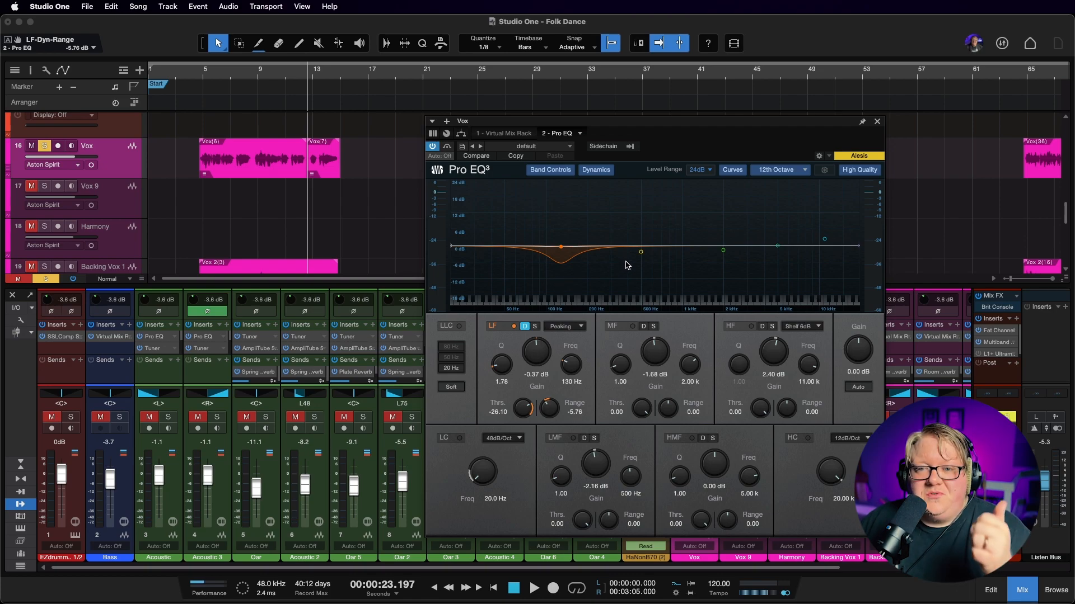
- Try an LF dynamic range of 14.88 while playing the vocal from the first Vox clip, and restore the range to -5.76
{"action": "left_click_drag", "start_coordinate": [549, 407], "coordinate": [552, 360]}
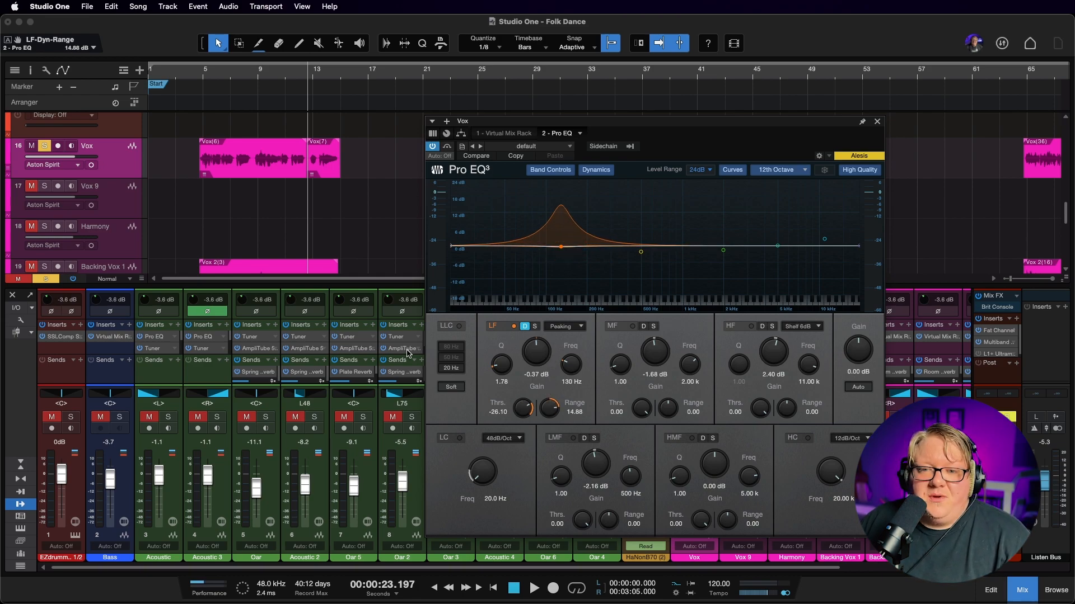
{"action": "left_click", "coordinate": [206, 83]}
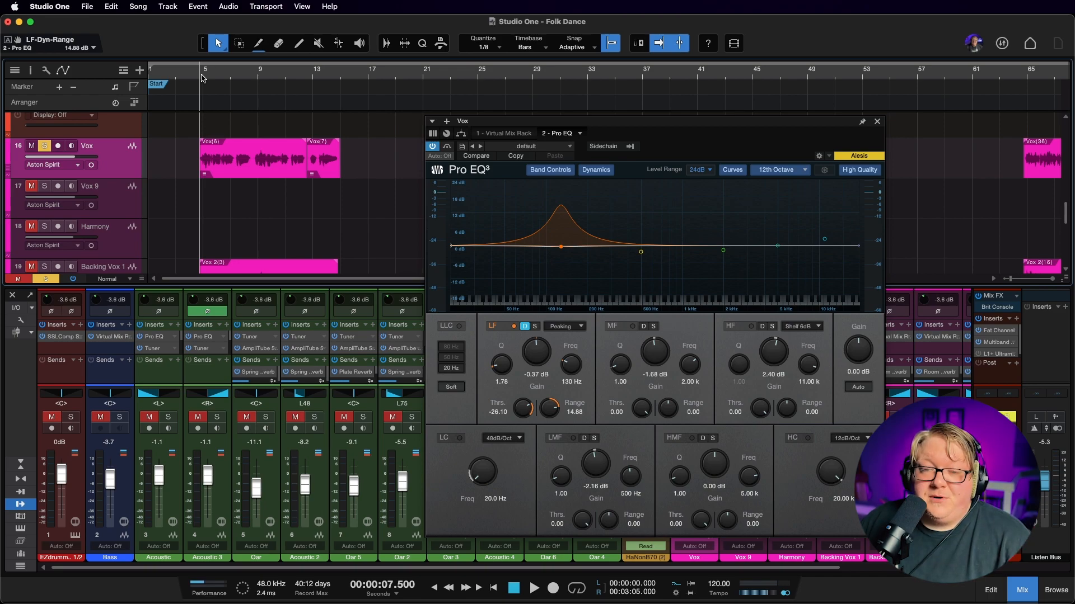
{"action": "key", "text": "space"}
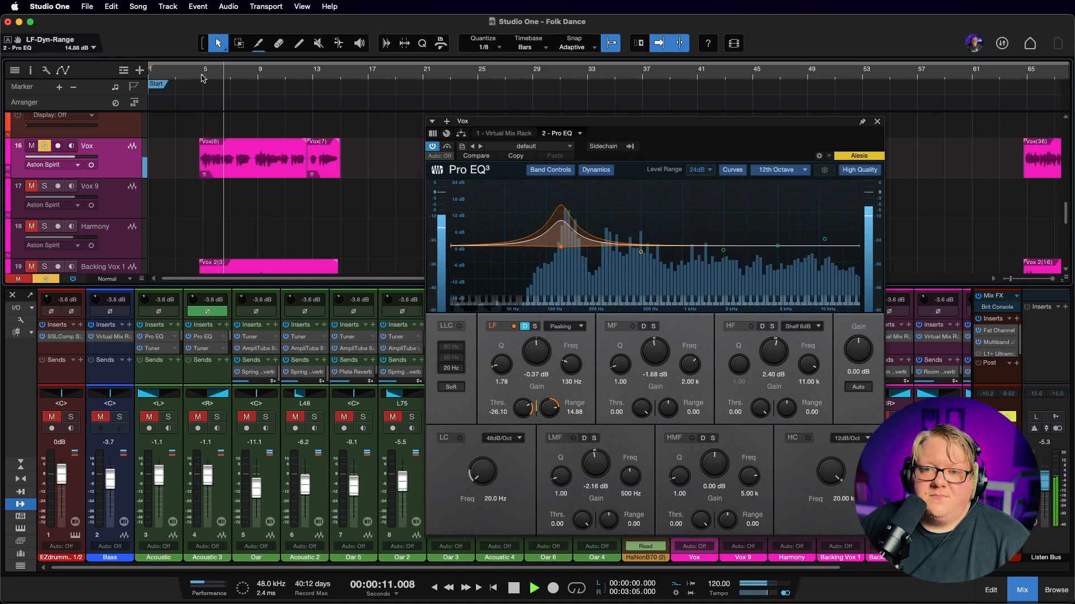
{"action": "key", "text": "space"}
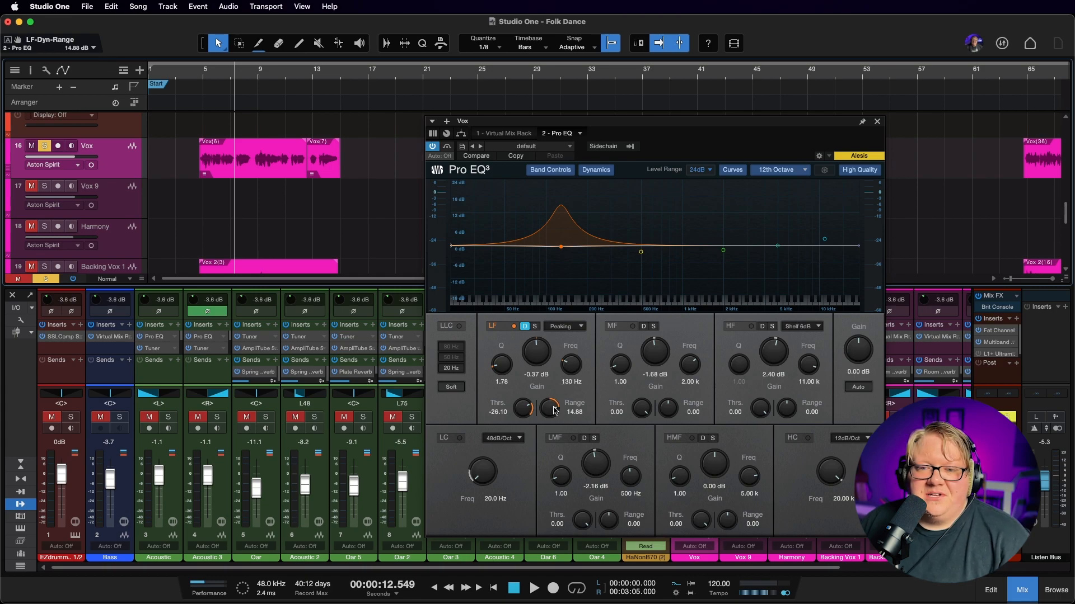
{"action": "left_click_drag", "start_coordinate": [551, 409], "coordinate": [549, 456]}
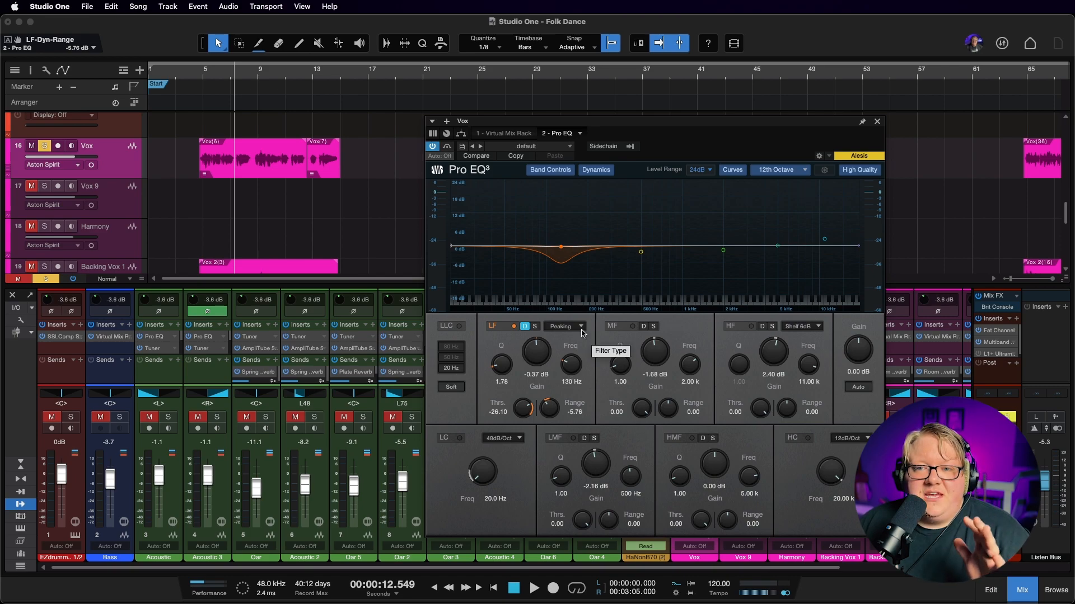